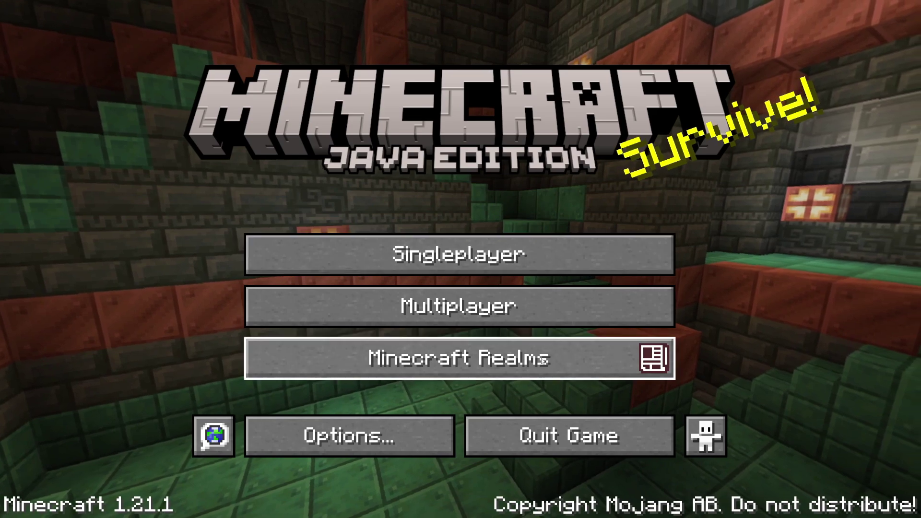
Quit Minecraft from its title screen to return to the Windows desktop.
click(570, 436)
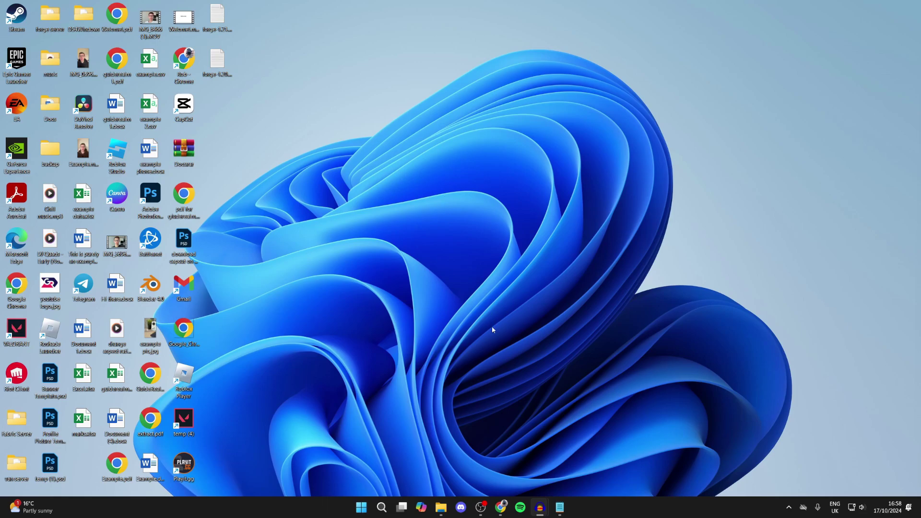
Google 'curseforge' in Chrome and open the official CurseForge homepage from the results.
click(501, 507)
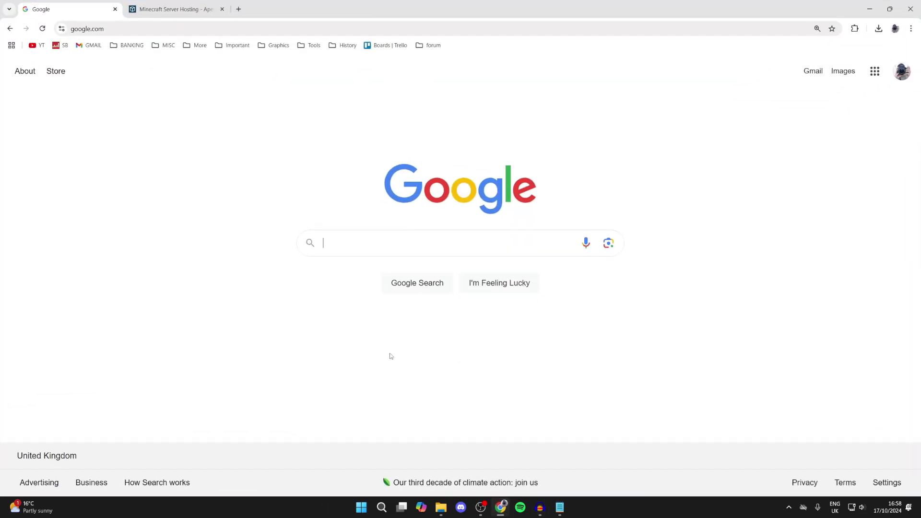
text(curs)
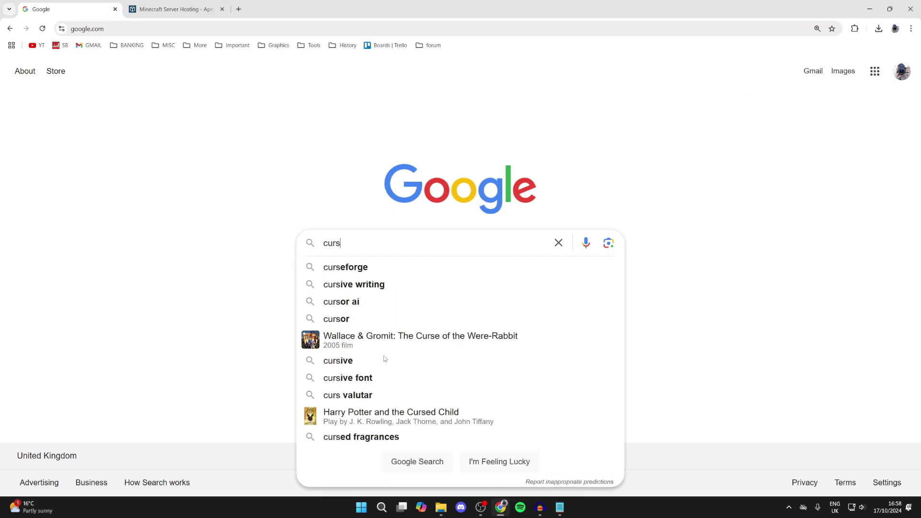
text(eforge)
key(Return)
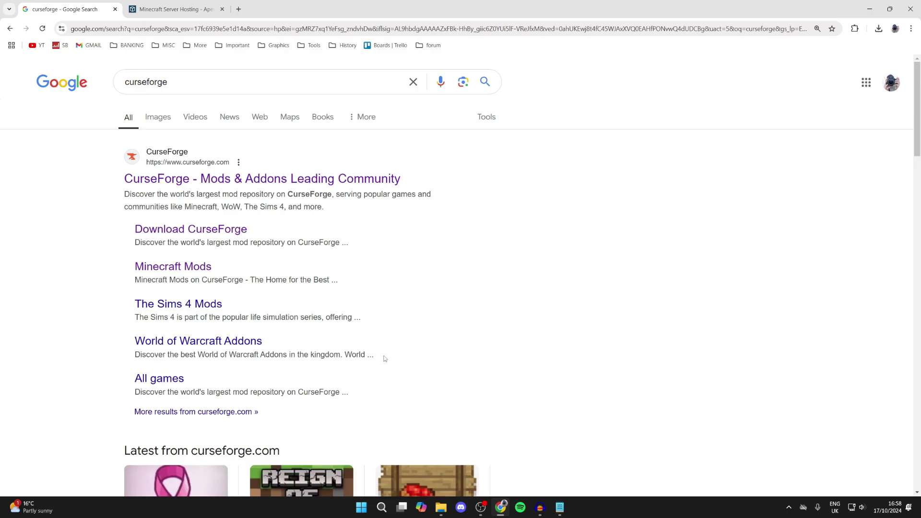
click(204, 179)
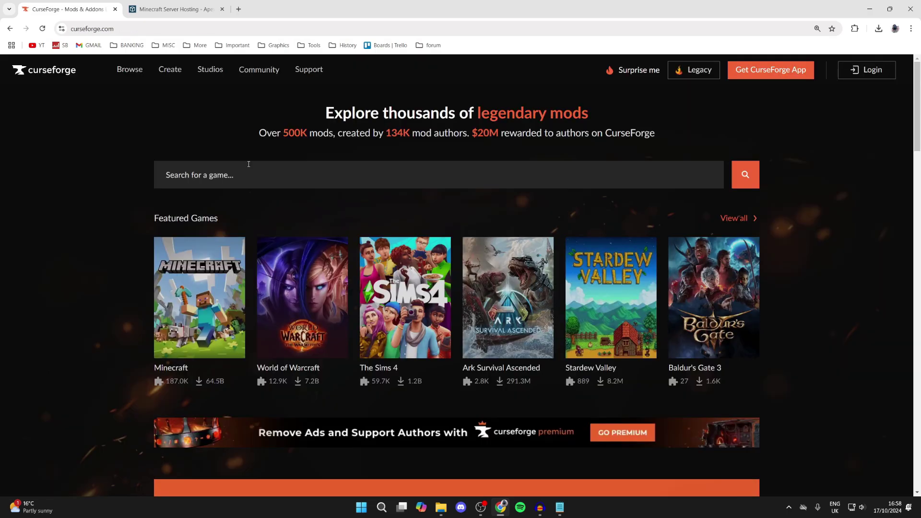
Download the standalone CurseForge Windows installer (2.1 MB) and minimize Chrome.
click(762, 74)
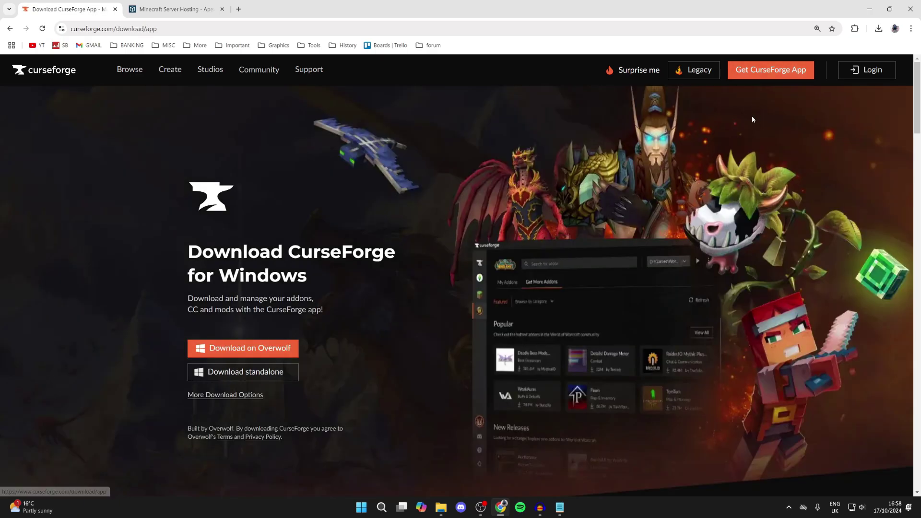
click(268, 375)
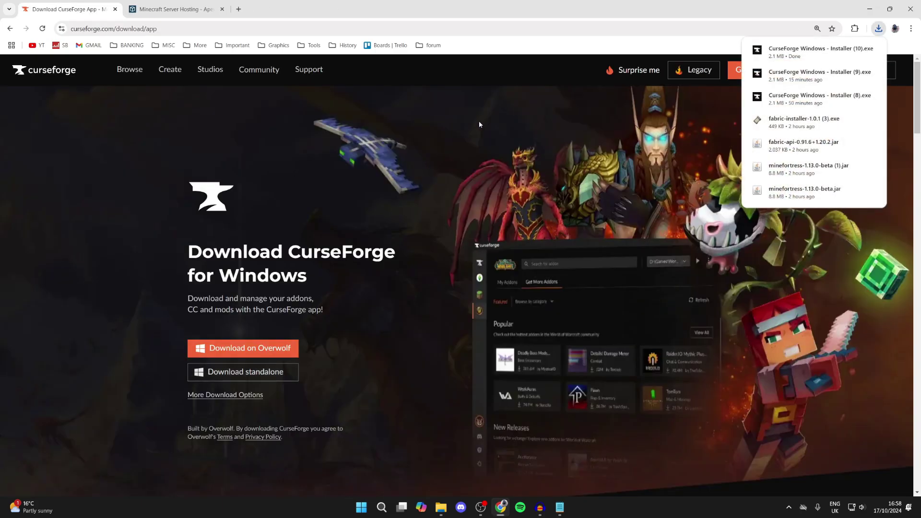
click(869, 8)
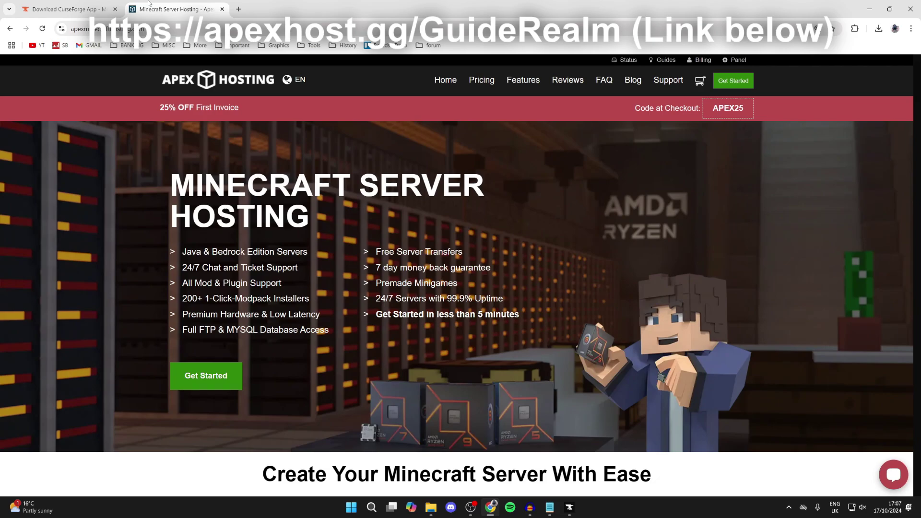
scroll(252, 103, down, 6)
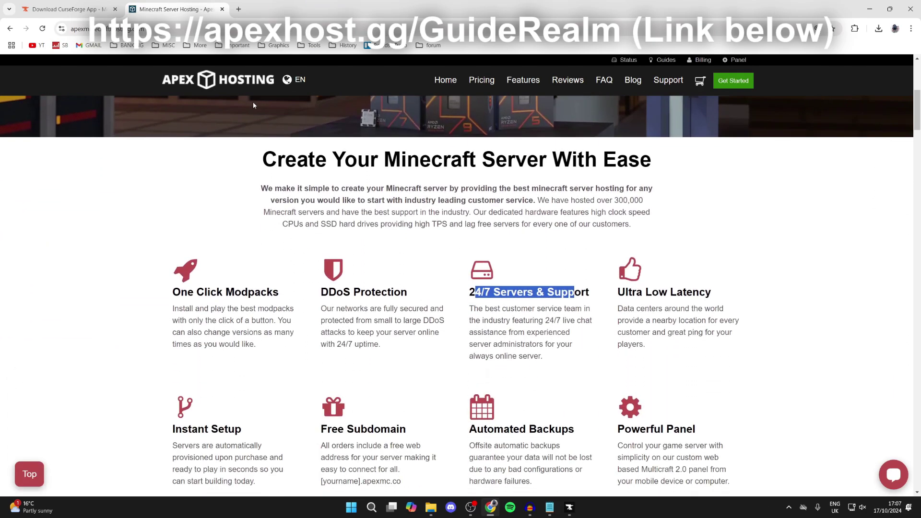
click(478, 289)
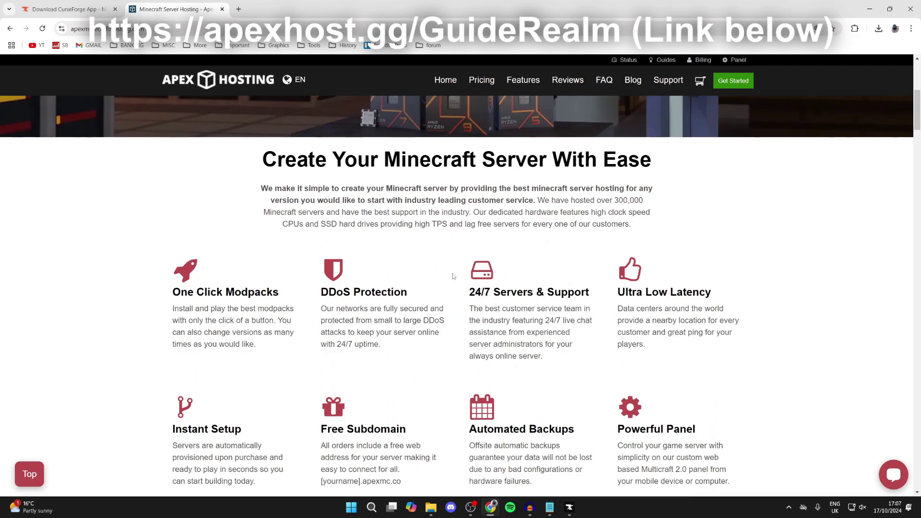
scroll(374, 369, down, 1)
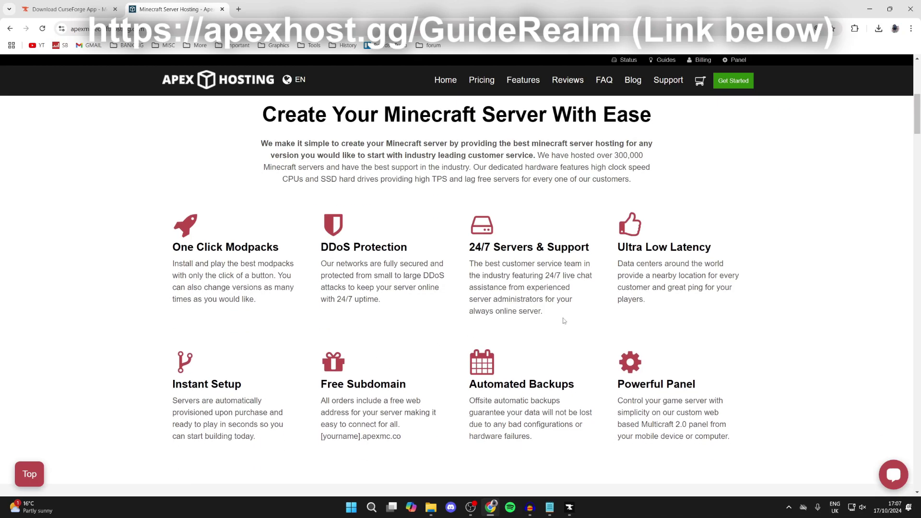
scroll(384, 288, up, 8)
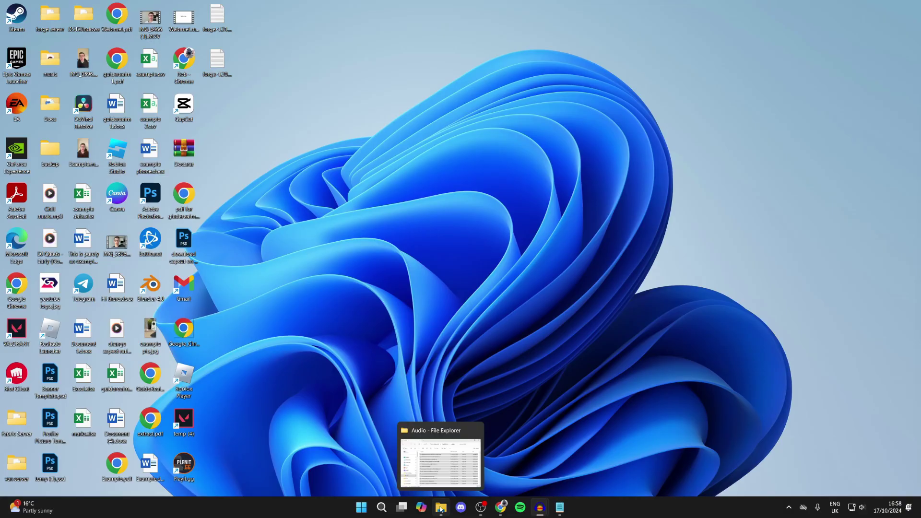
Run 'CurseForge Windows - Installer (10).exe' from the Downloads folder.
right_click(441, 507)
click(424, 279)
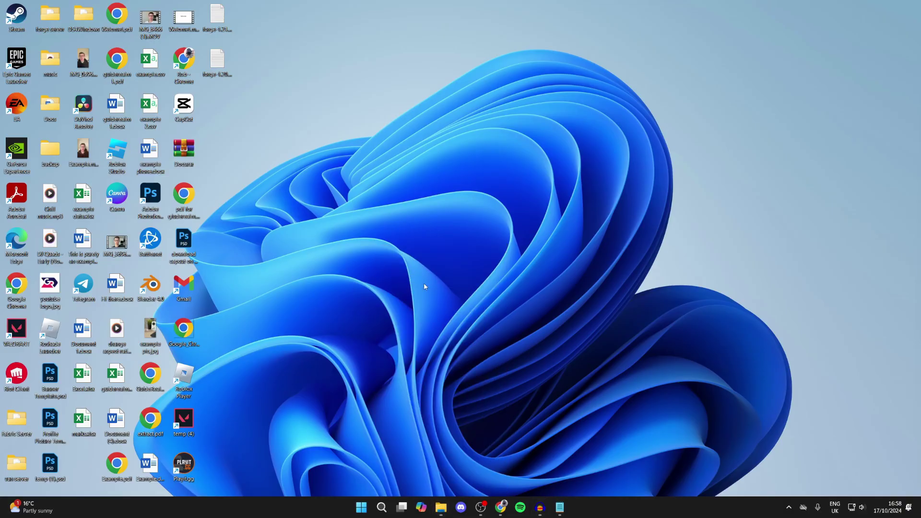
click(312, 230)
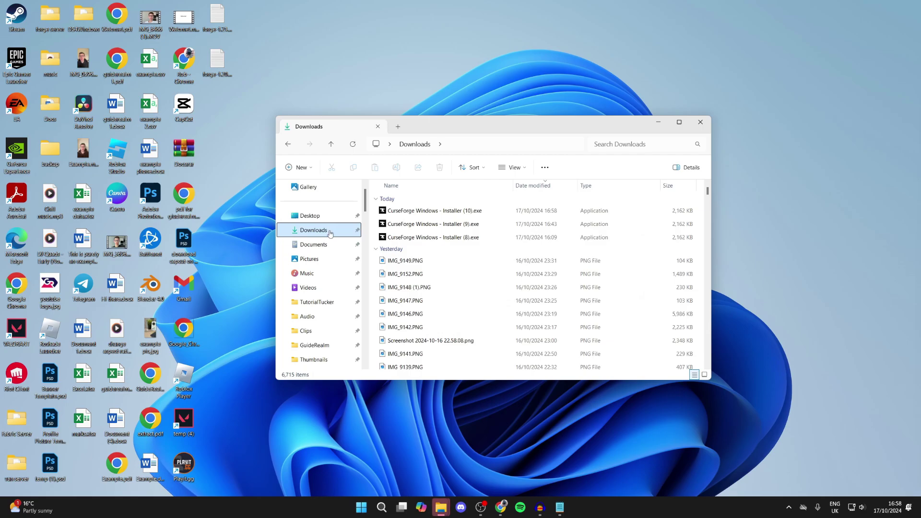
click(438, 214)
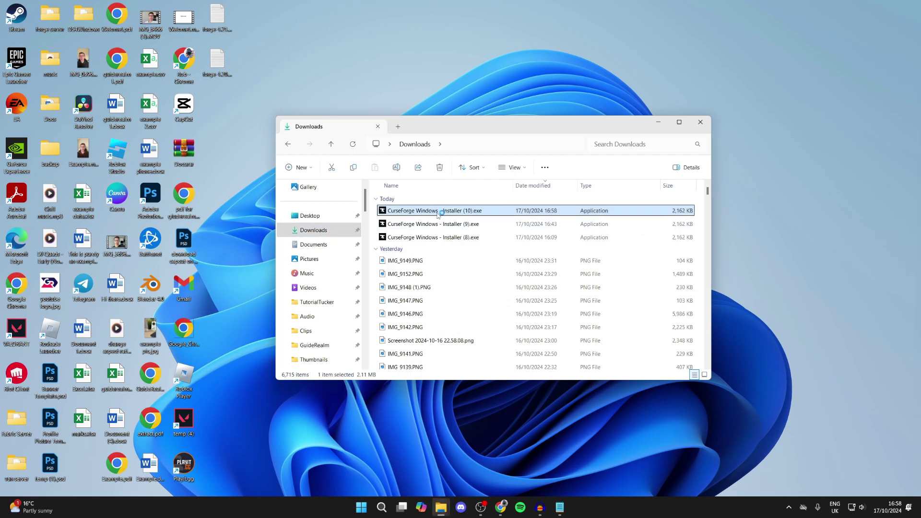
double_click(438, 211)
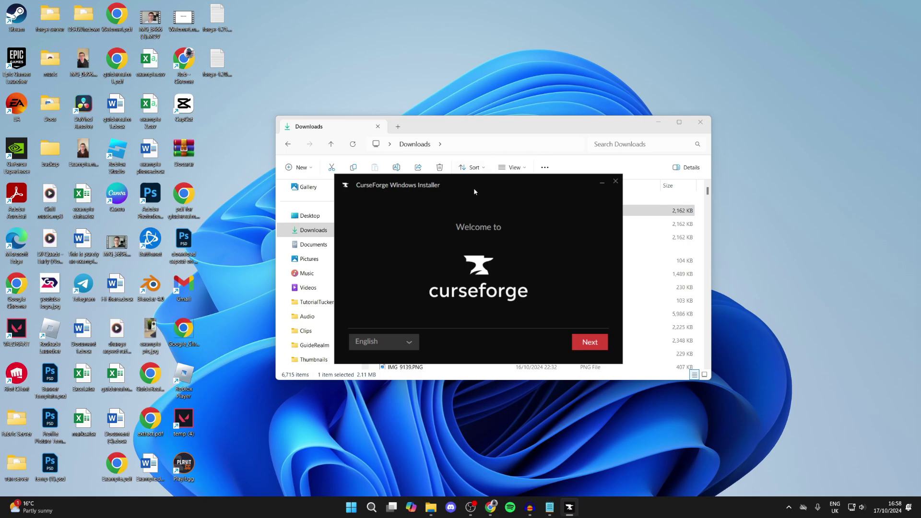
Accept the terms of use and privacy policy, then install the CurseForge app.
click(590, 342)
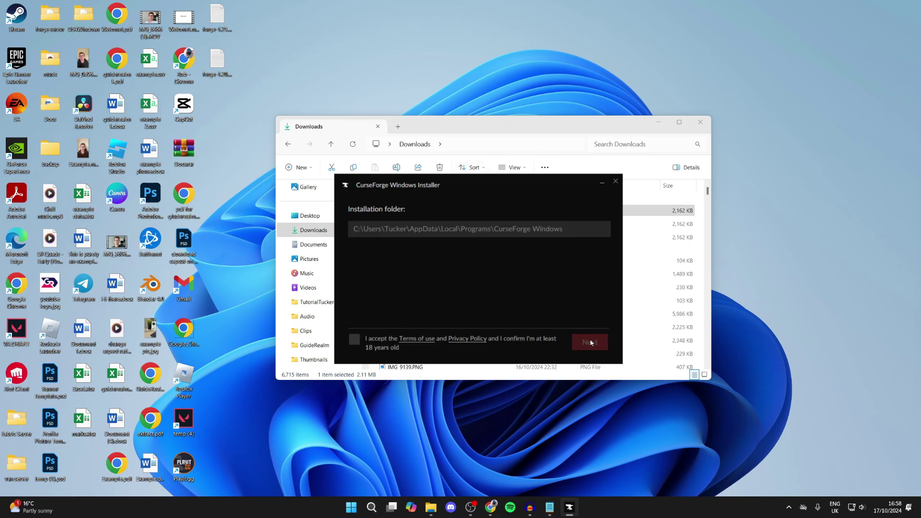
click(354, 340)
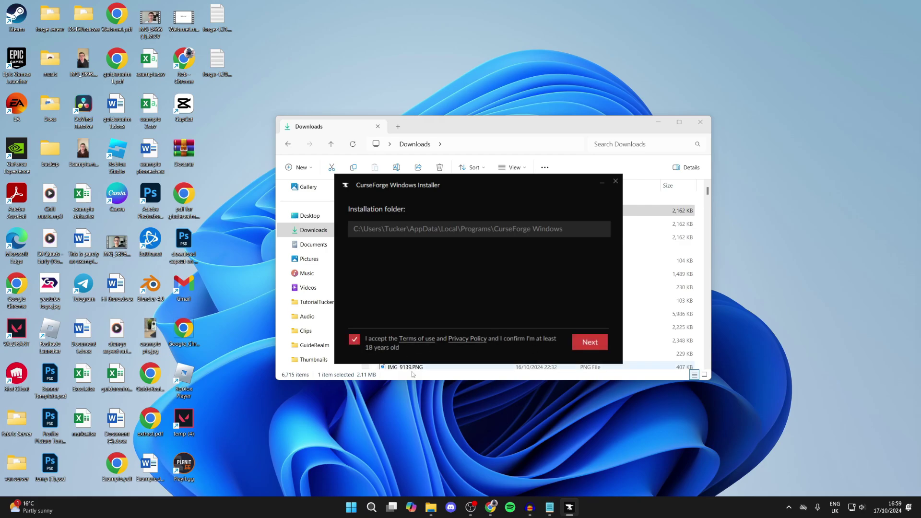
click(591, 342)
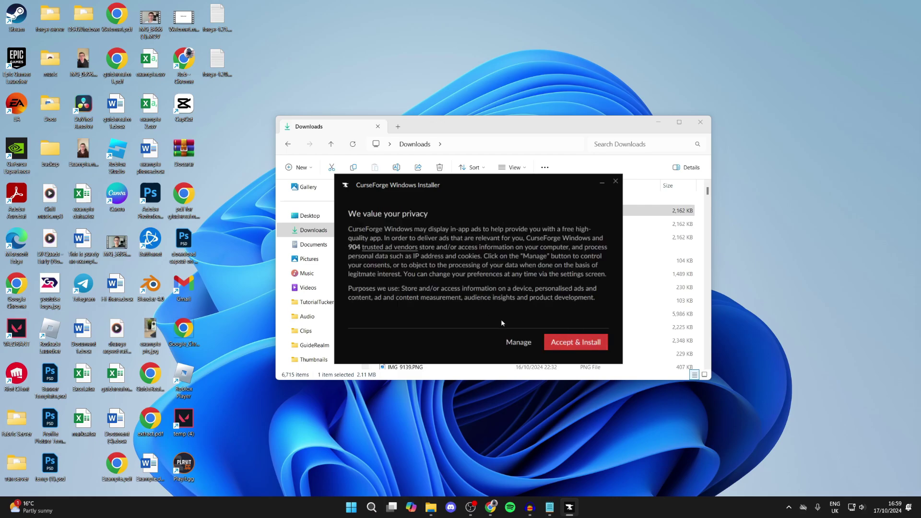
click(583, 343)
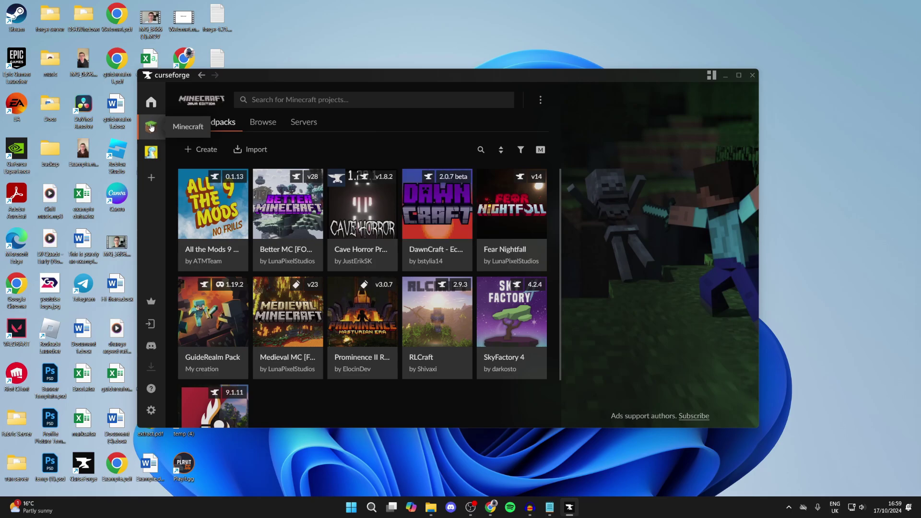
click(151, 177)
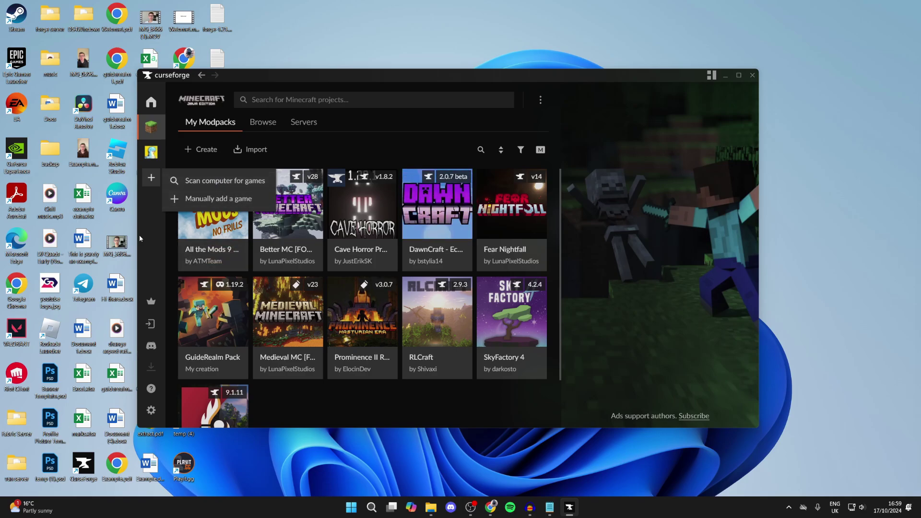
click(157, 235)
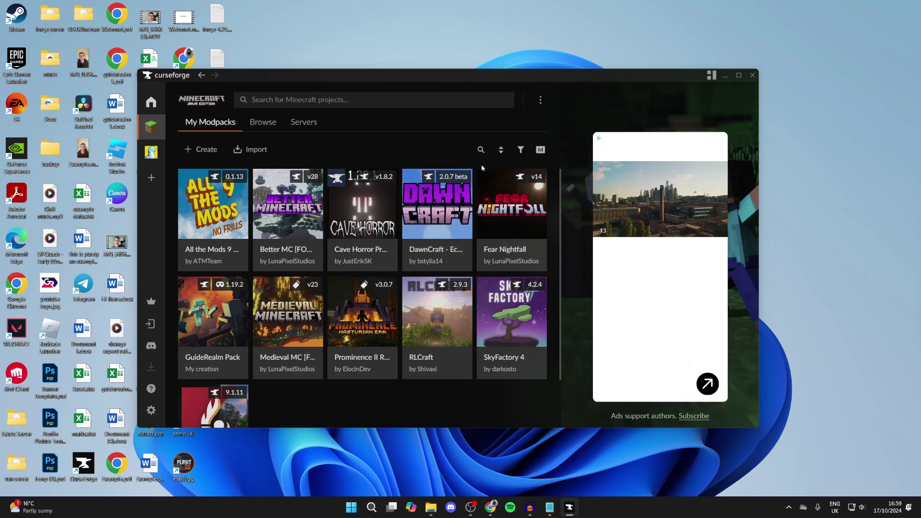
Search CurseForge for 'craftoria' and install the Craftoria modpack (NeoForge 21.1.66).
click(324, 100)
text(cr)
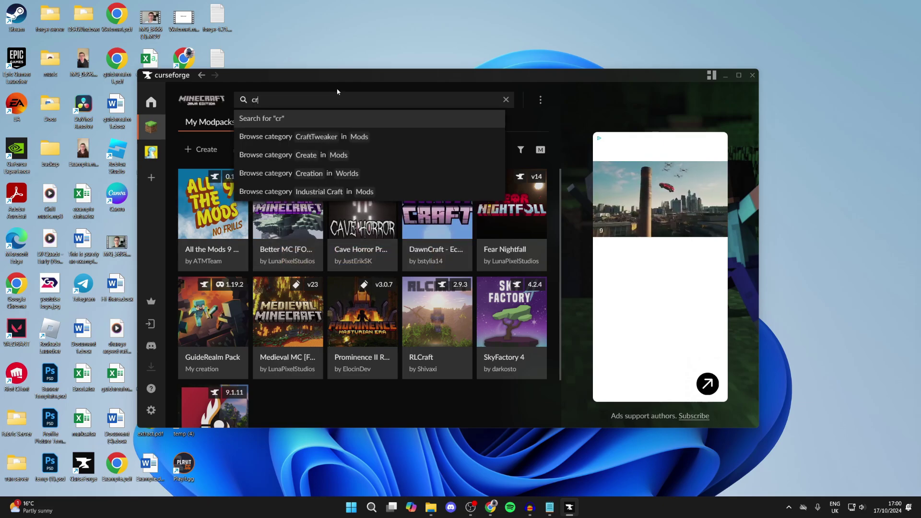
text(aftoria)
key(Return)
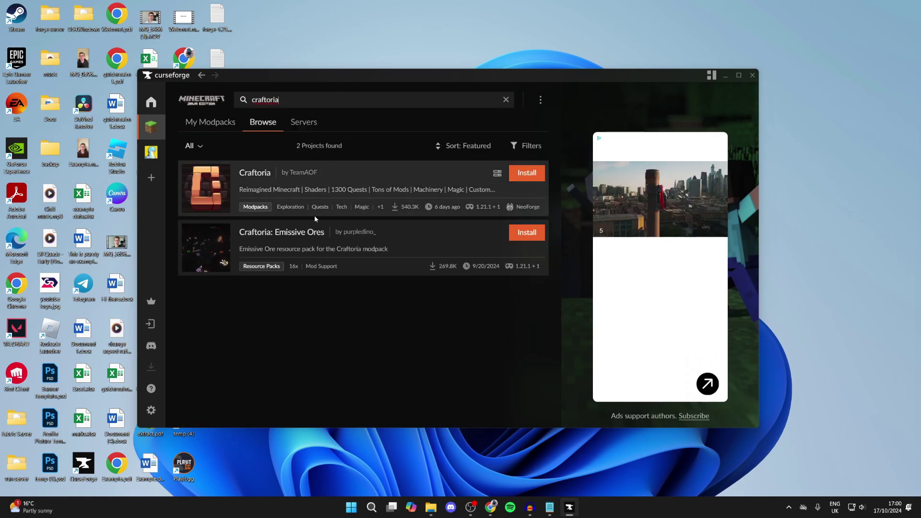
click(296, 192)
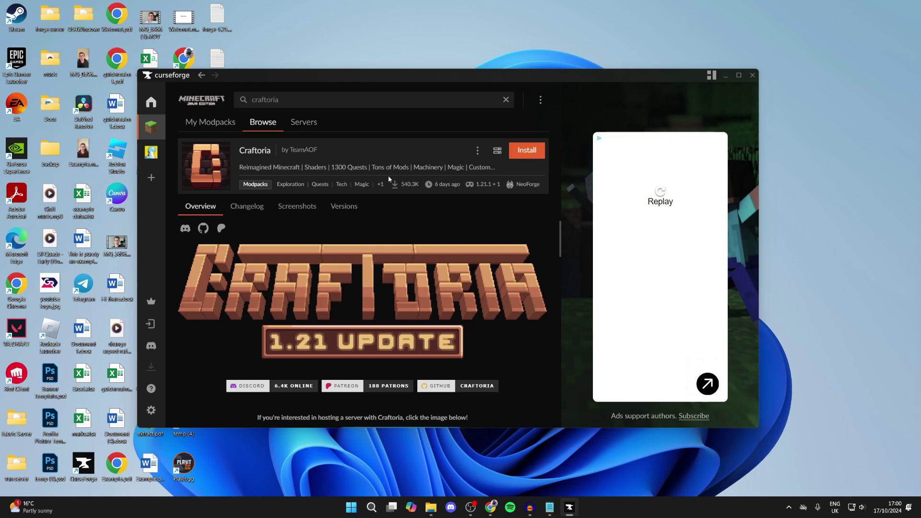
click(536, 151)
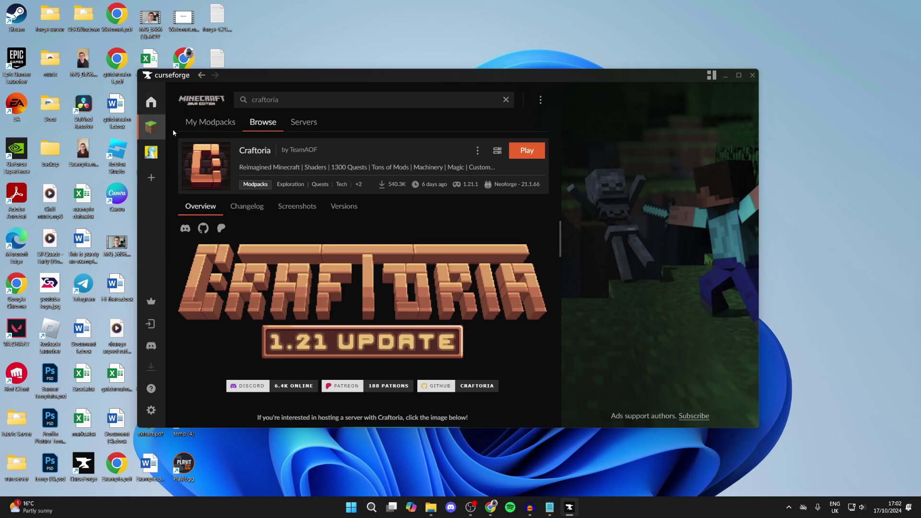
Play the Craftoria modpack from the My Modpacks library.
click(209, 124)
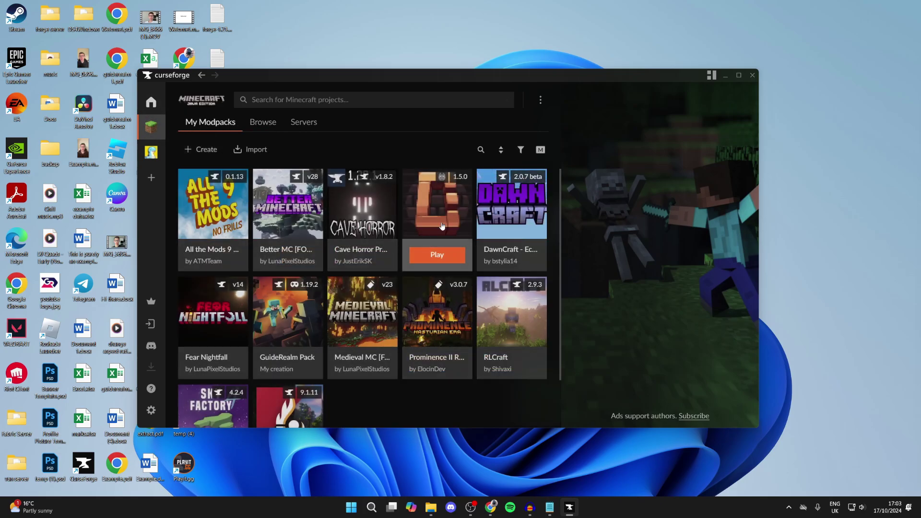
click(428, 207)
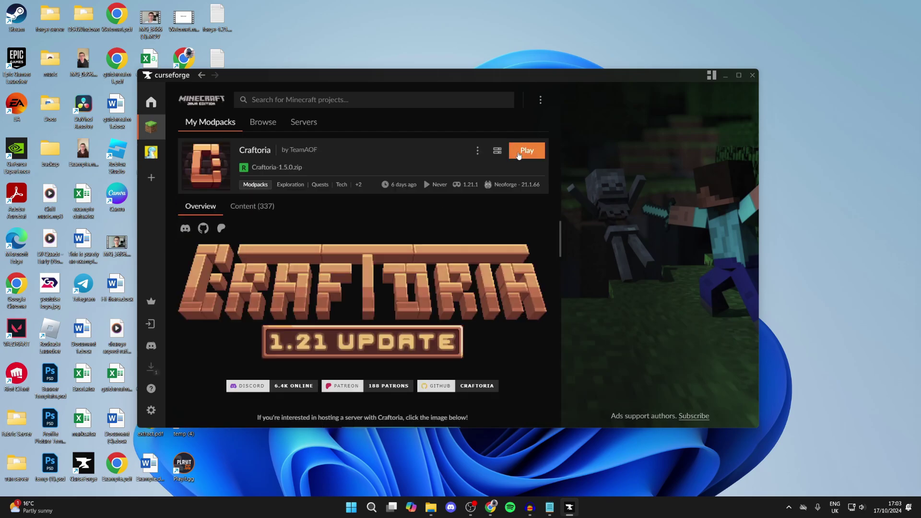
click(519, 154)
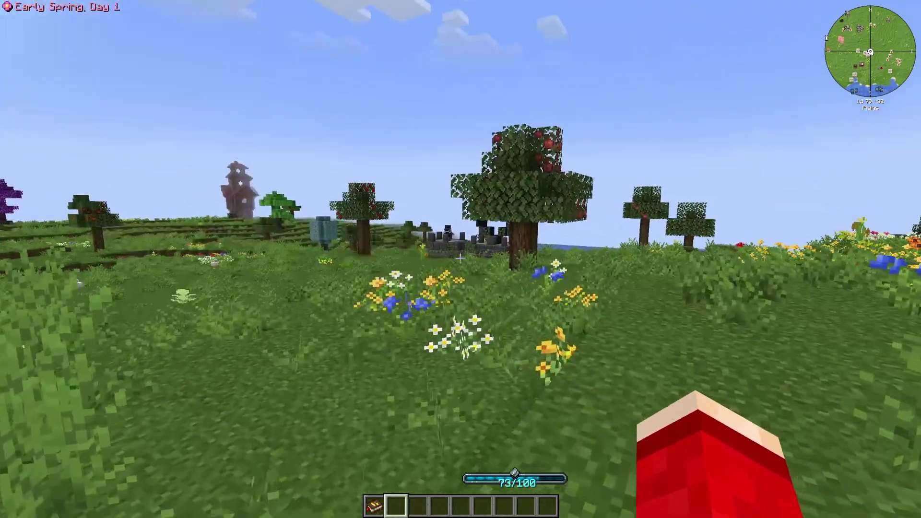
Walk toward the apple tree and open the creative inventory on the Building Blocks tab.
key(w)
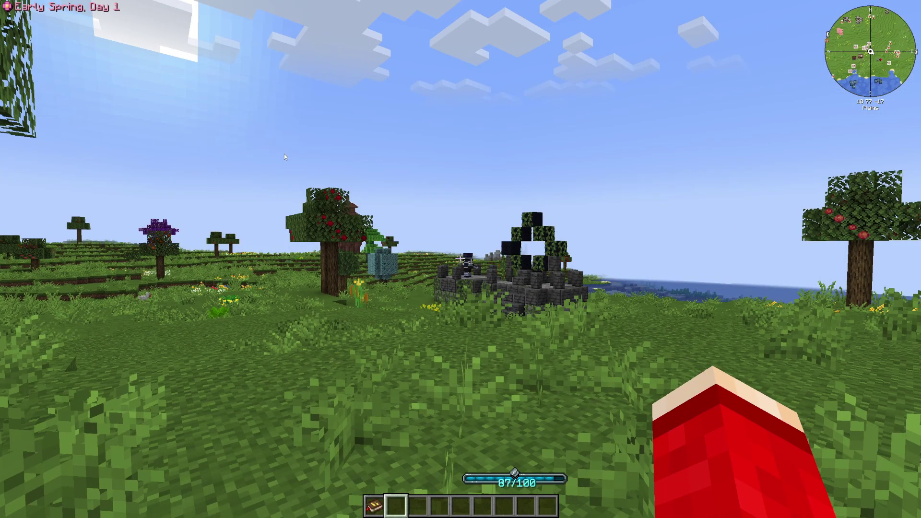
key(e)
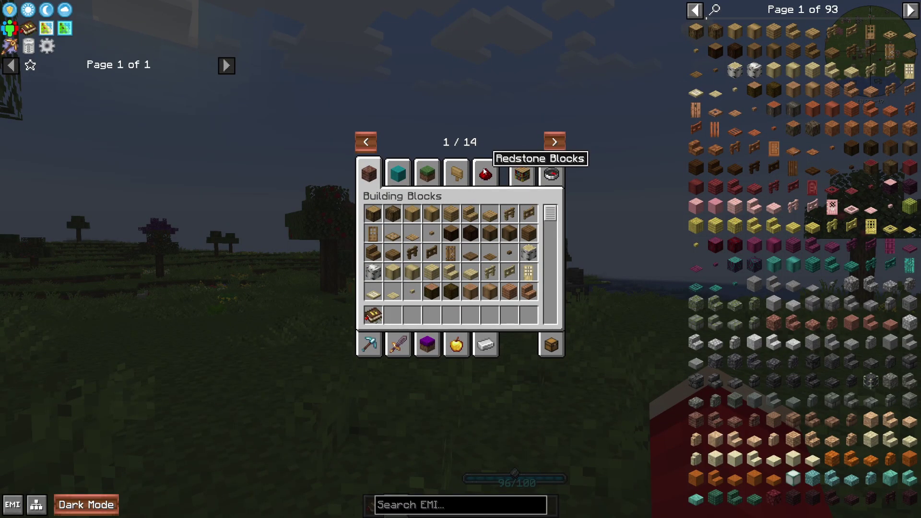